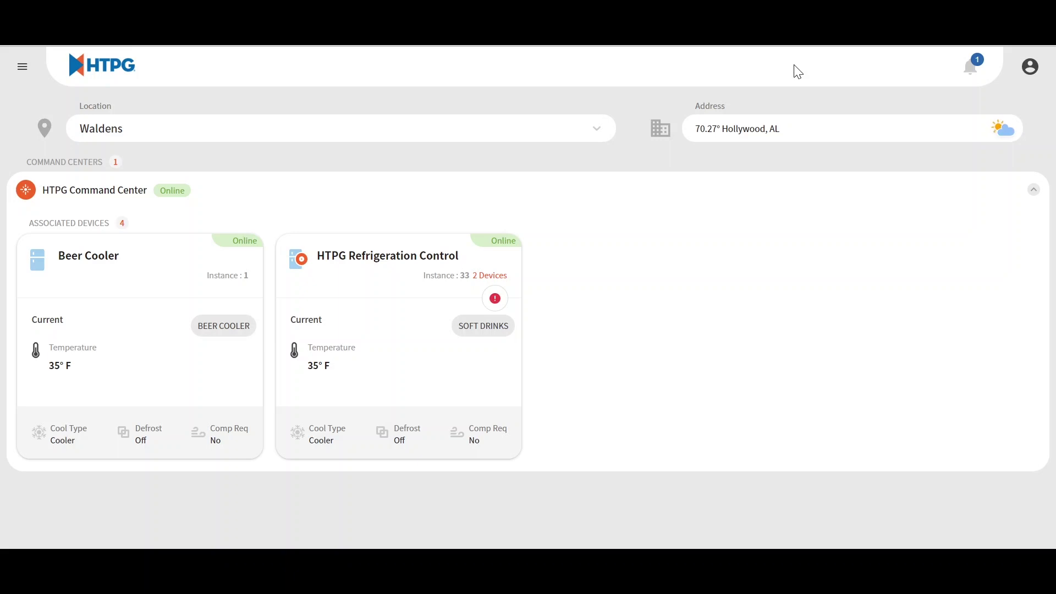
Step: Check which locations are available besides Waldens, keeping the current location selected
click(604, 133)
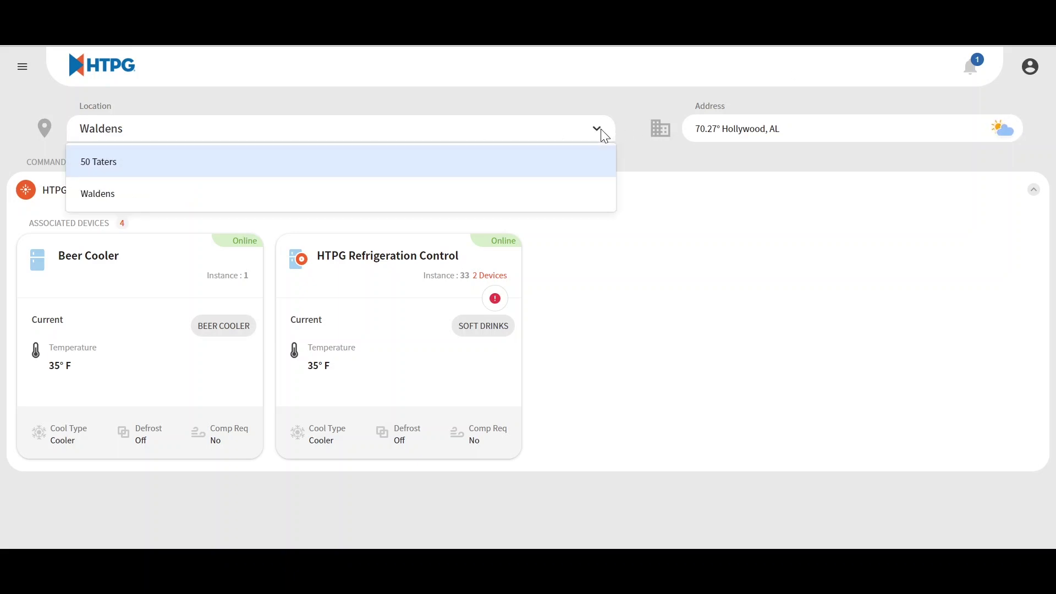
click(603, 132)
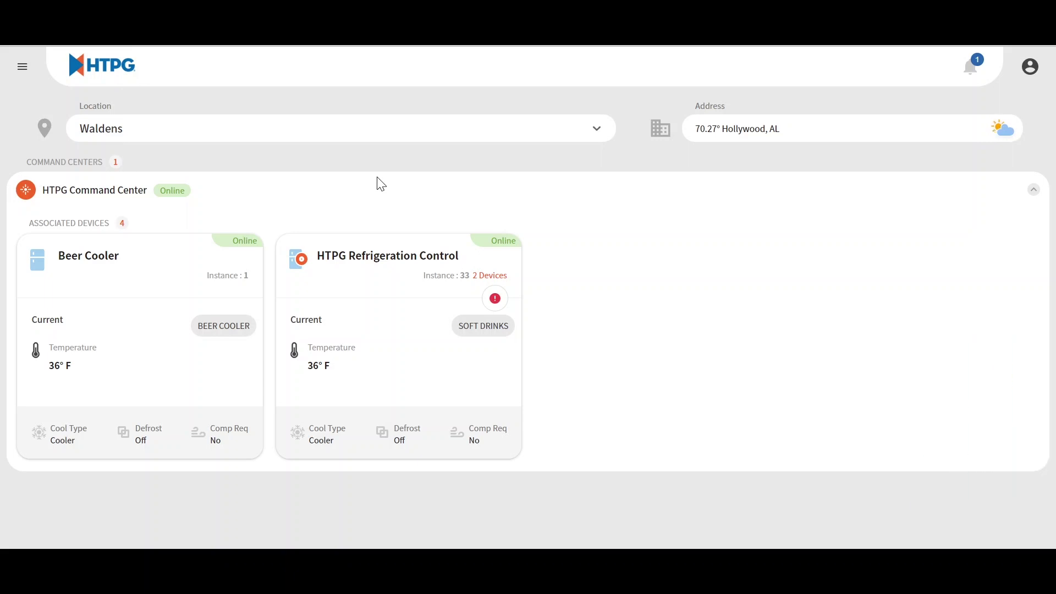
Step: Open the Soft Drinks refrigeration control and view instance 34 before returning to instance 33
click(392, 313)
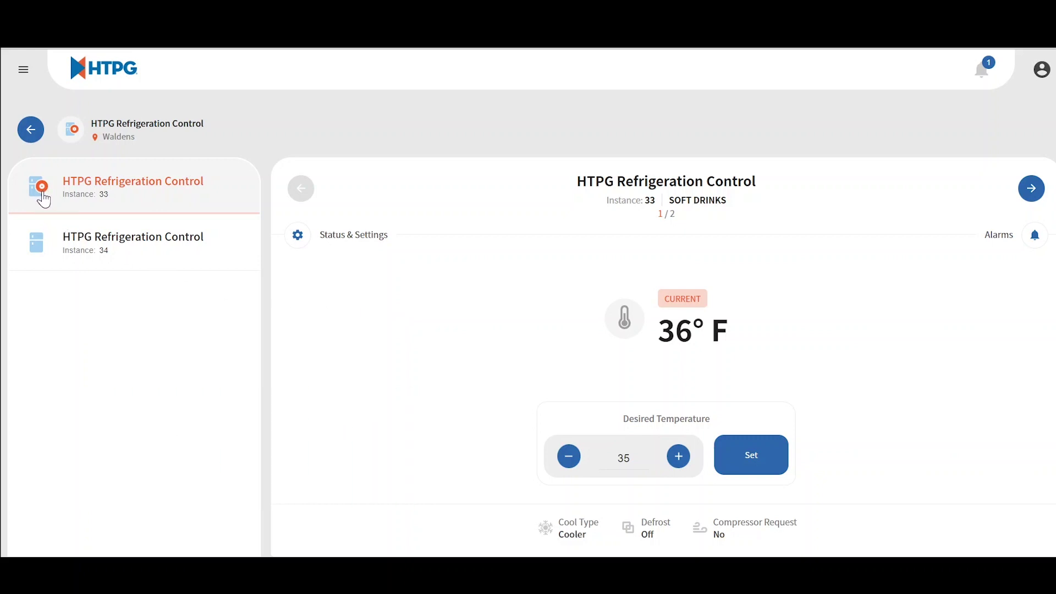
click(52, 258)
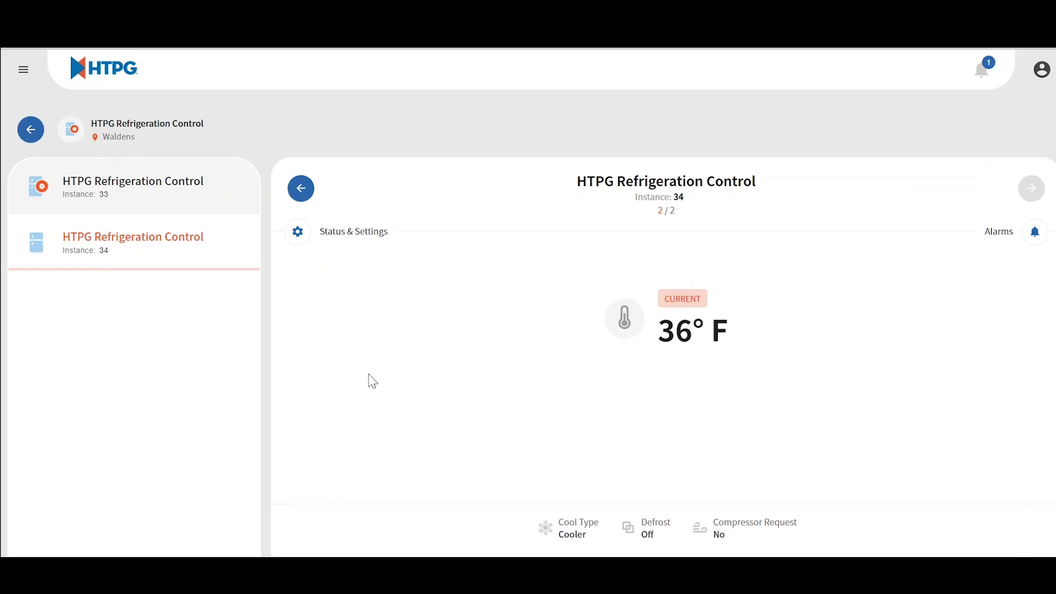
click(188, 199)
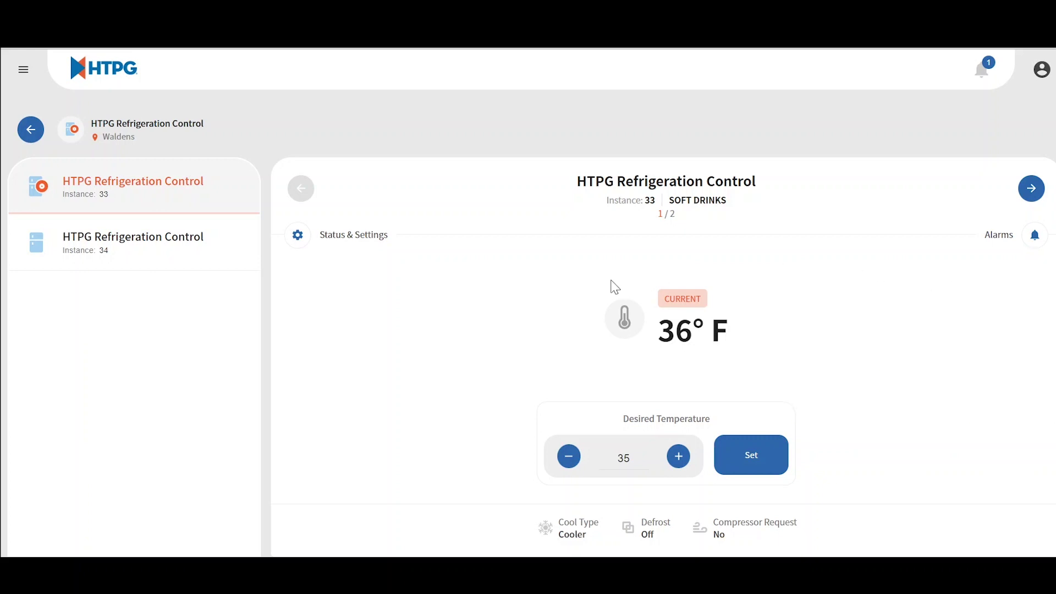
Step: Review the Services, Network, Product Settings and Status & Updates details for refrigeration control instance 33
click(298, 237)
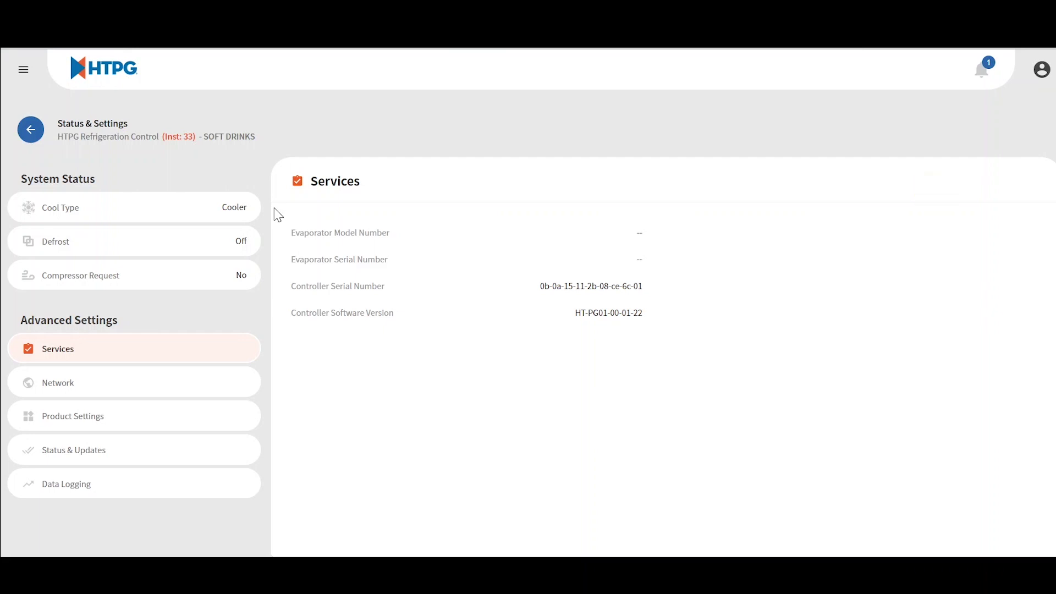
click(133, 397)
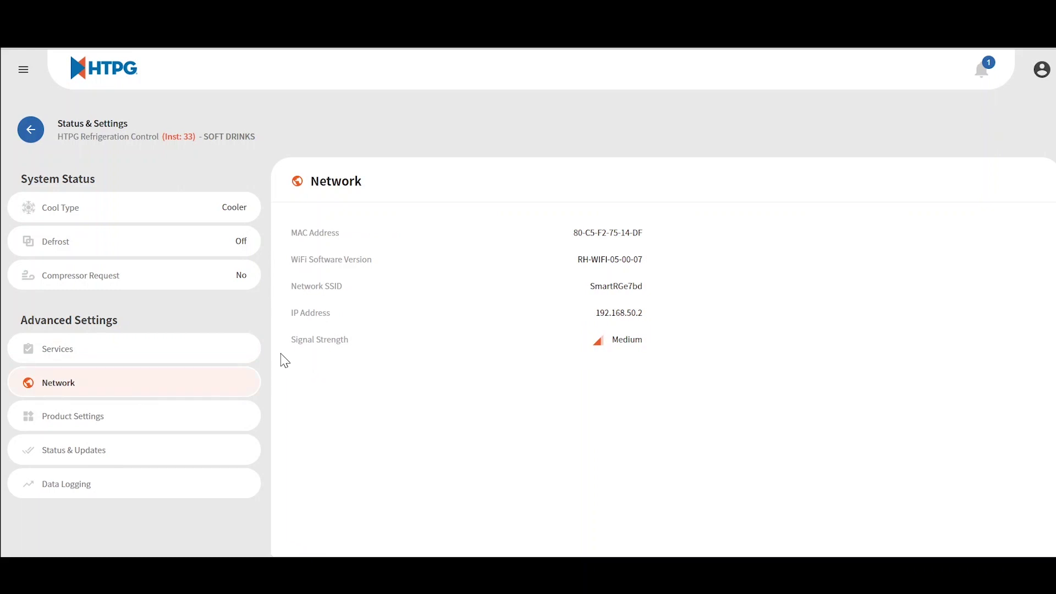
click(154, 423)
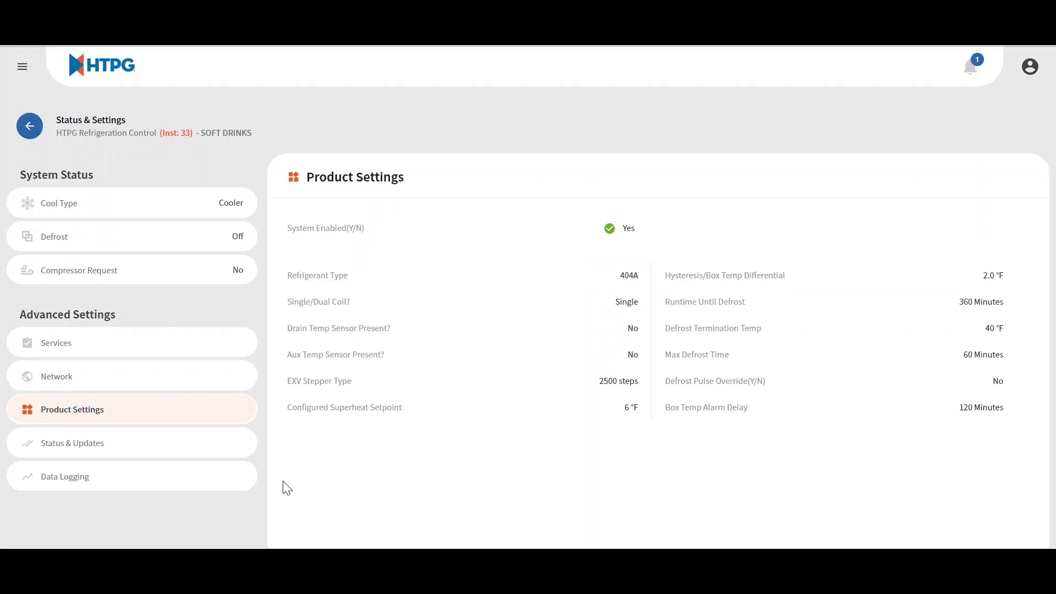
click(178, 453)
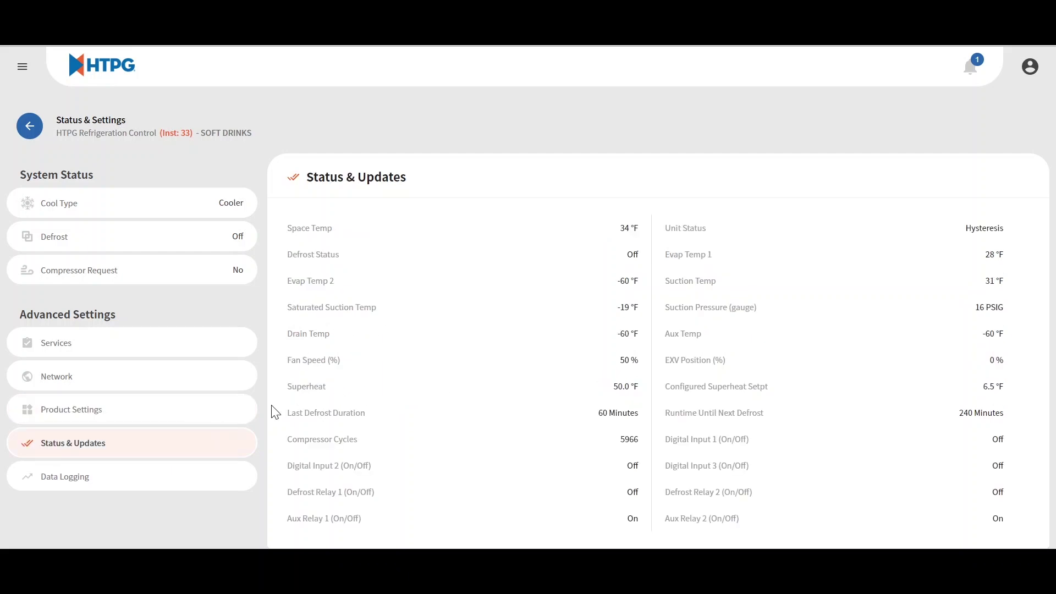
Step: Open Data Logging for instance 33 and set the logging period from 2023-03-20 to 2023-03-27
click(173, 478)
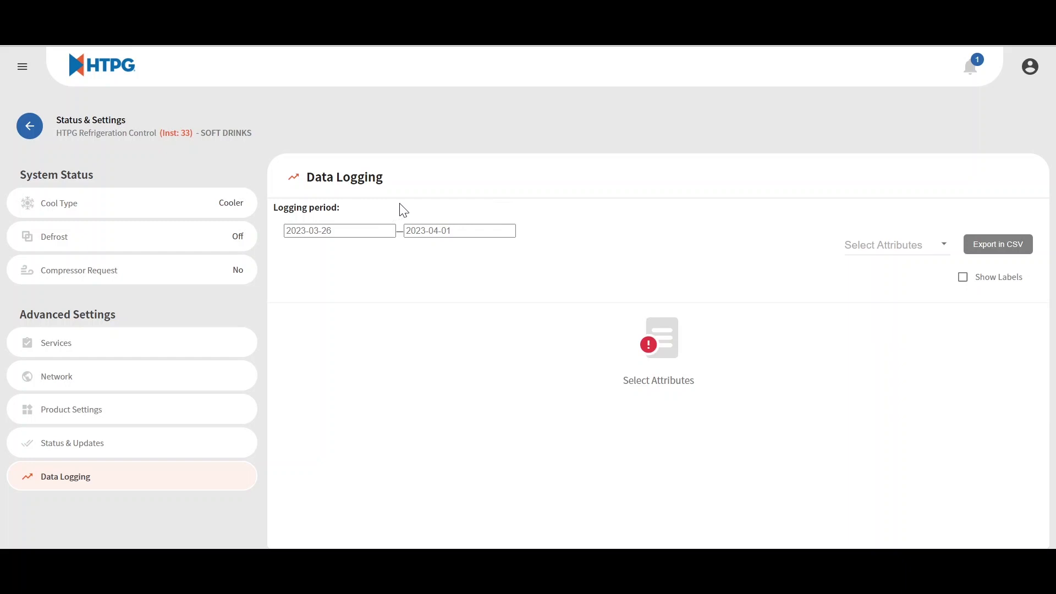
click(372, 230)
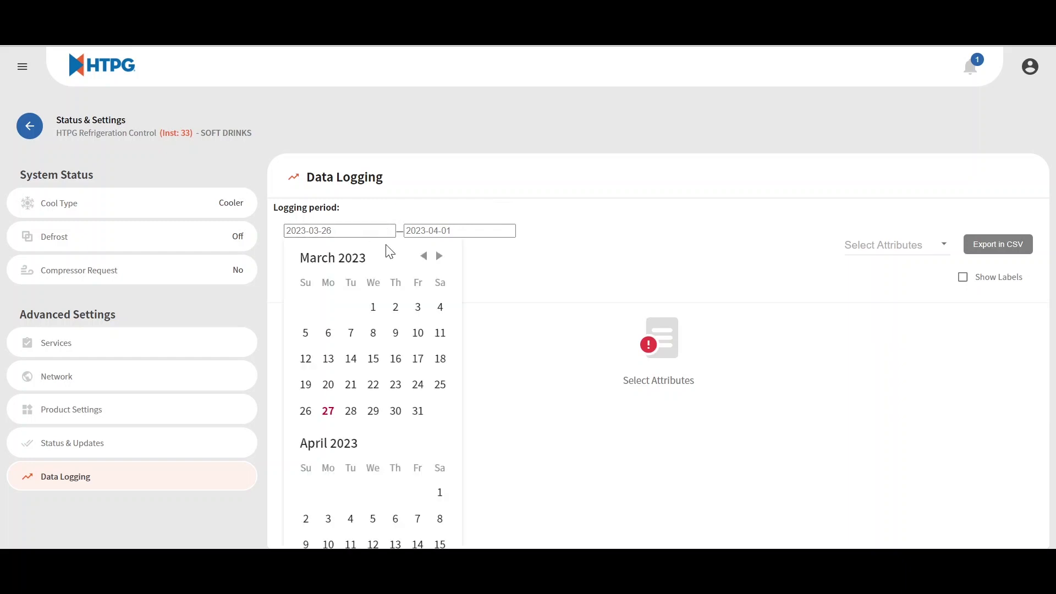
click(335, 389)
click(449, 414)
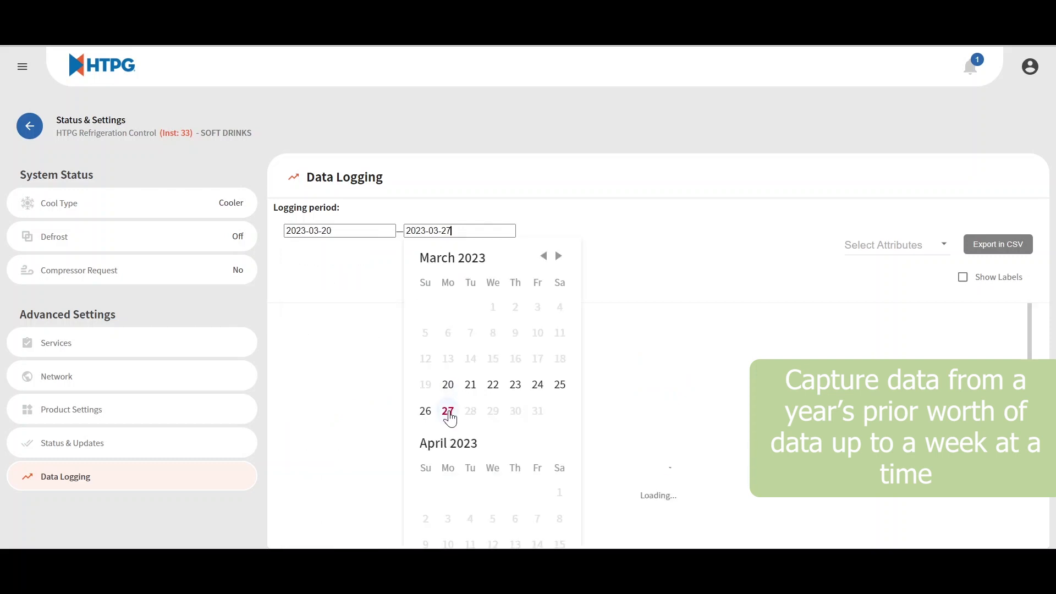
Step: Chart the Space Temperature, Evaporator Temp 1 and Suction Temperature attributes for the logging period
click(940, 244)
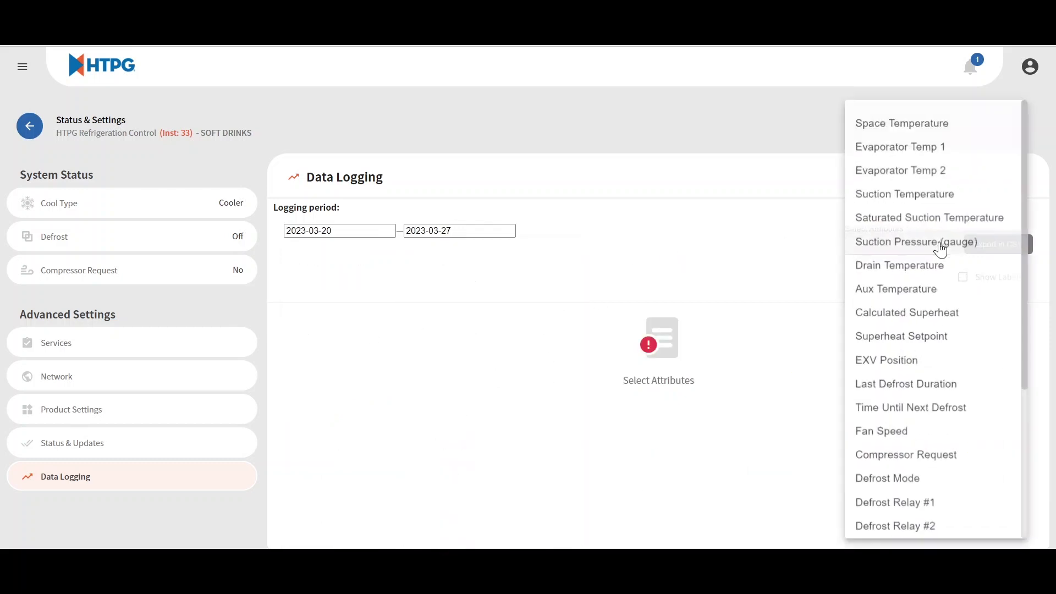
click(976, 128)
click(950, 146)
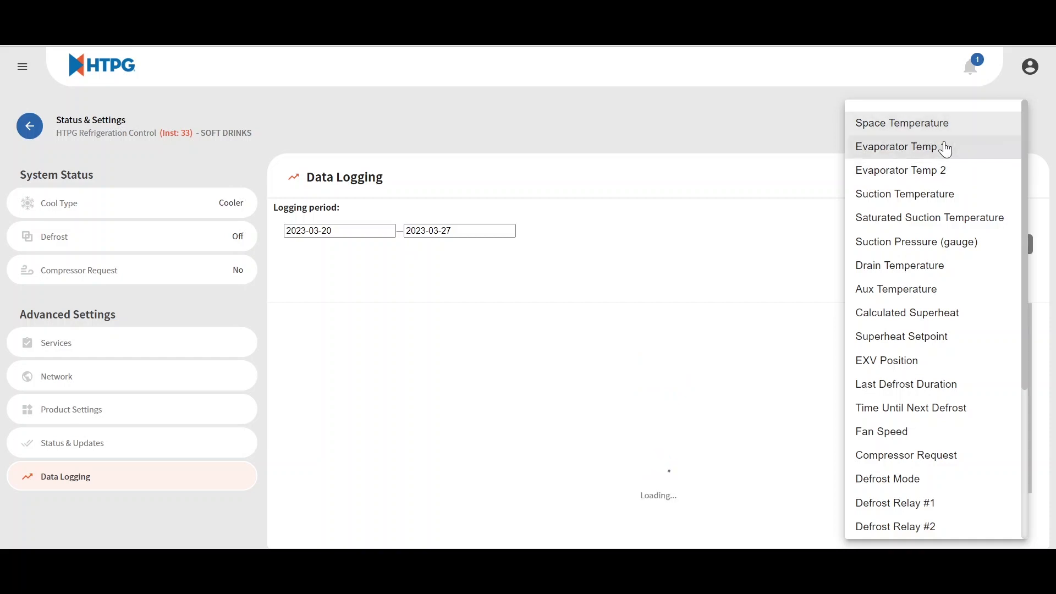
click(948, 198)
click(786, 172)
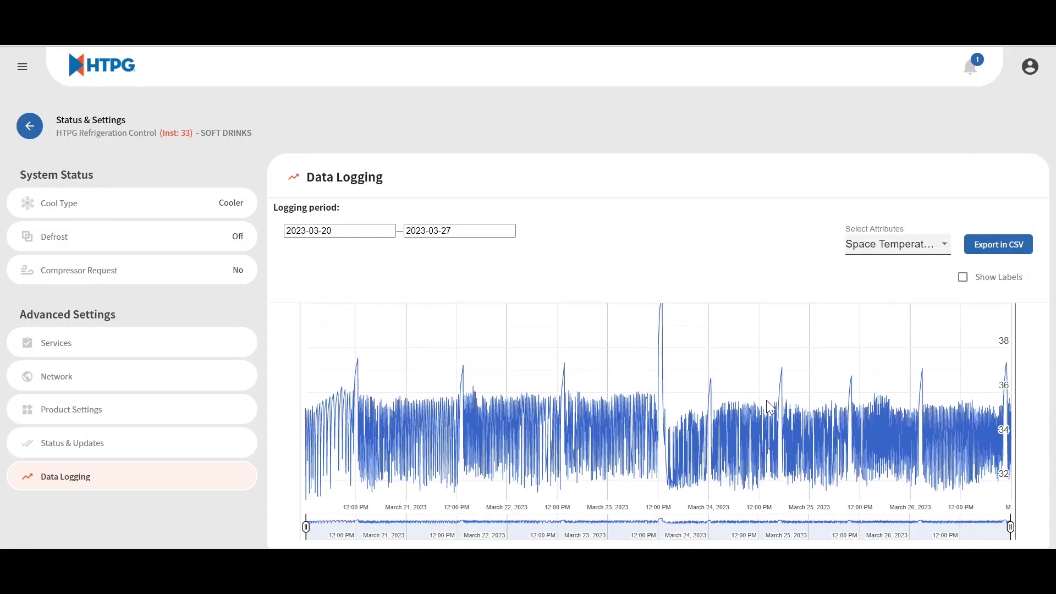
Step: Review the logged charts and zoom the Space Temperature chart to 1h, extending its range back to just before 10:45 PM
scroll(768, 405, down, 4)
scroll(770, 407, down, 4)
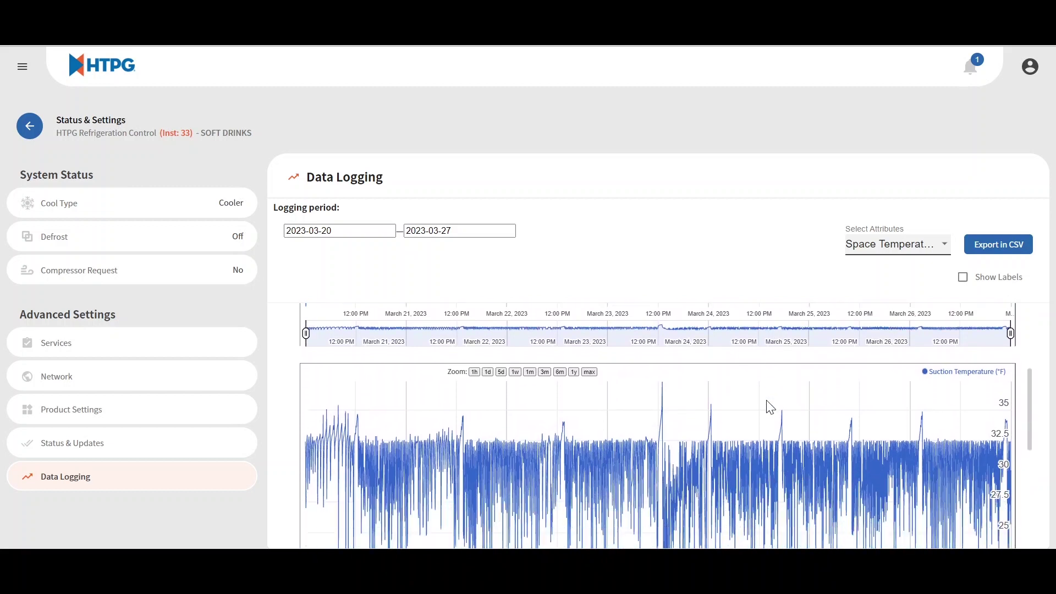
scroll(770, 407, down, 4)
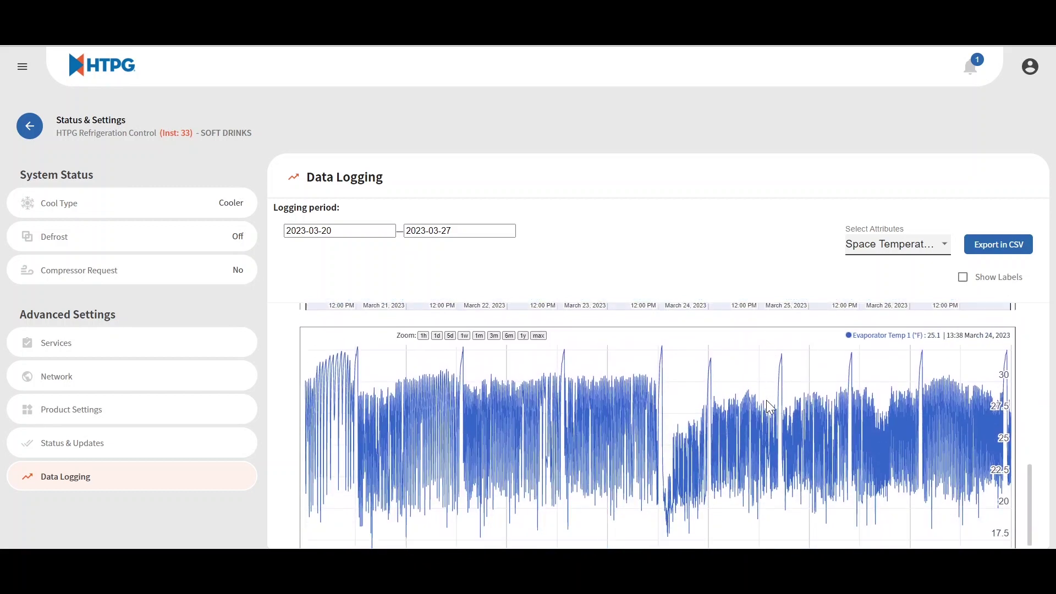
scroll(770, 407, up, 7)
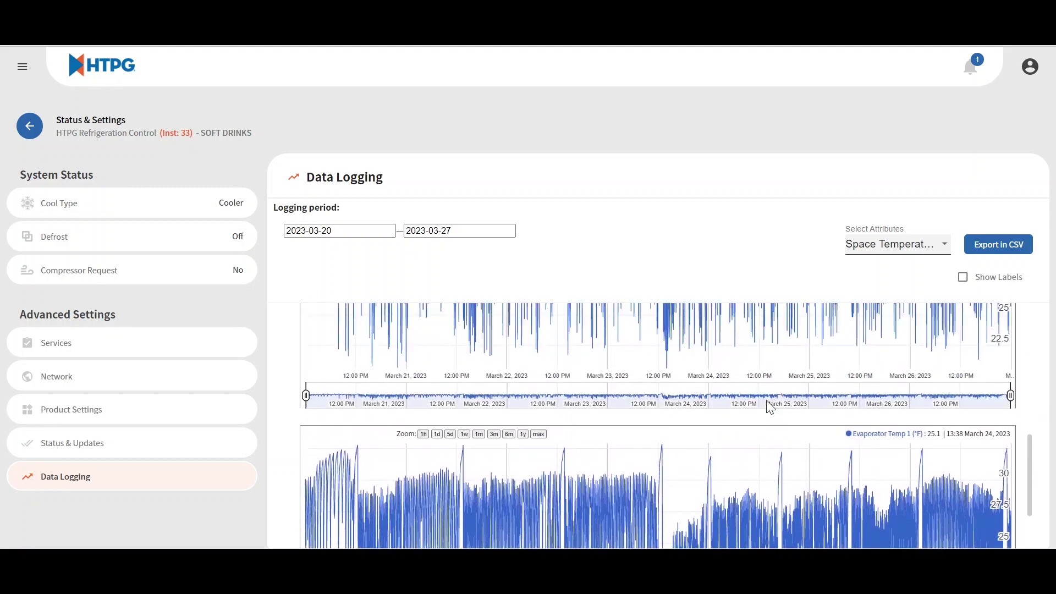
scroll(770, 407, up, 2)
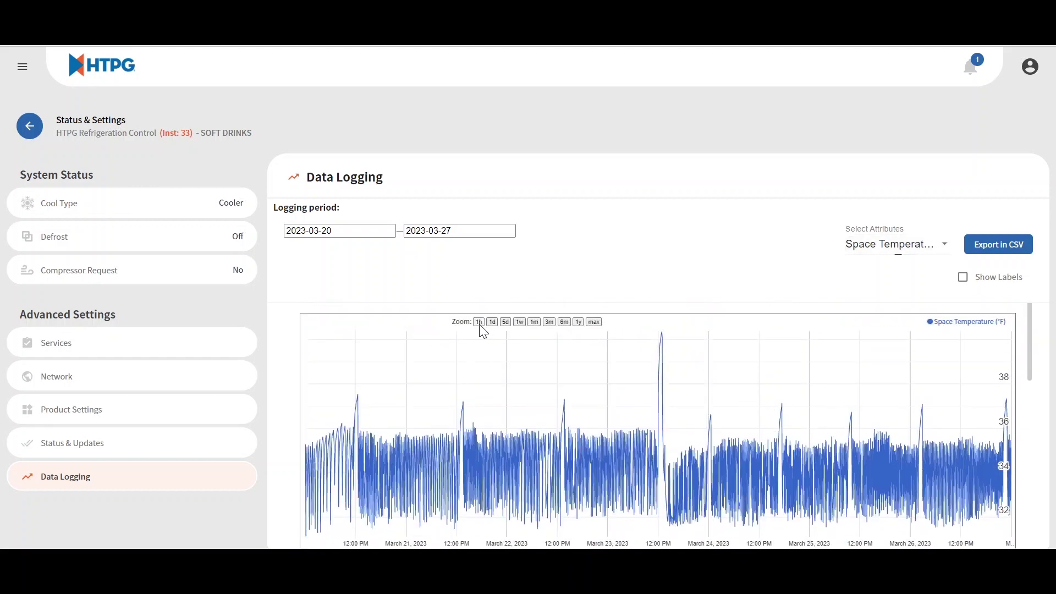
click(478, 323)
scroll(602, 374, down, 1)
scroll(601, 370, down, 1)
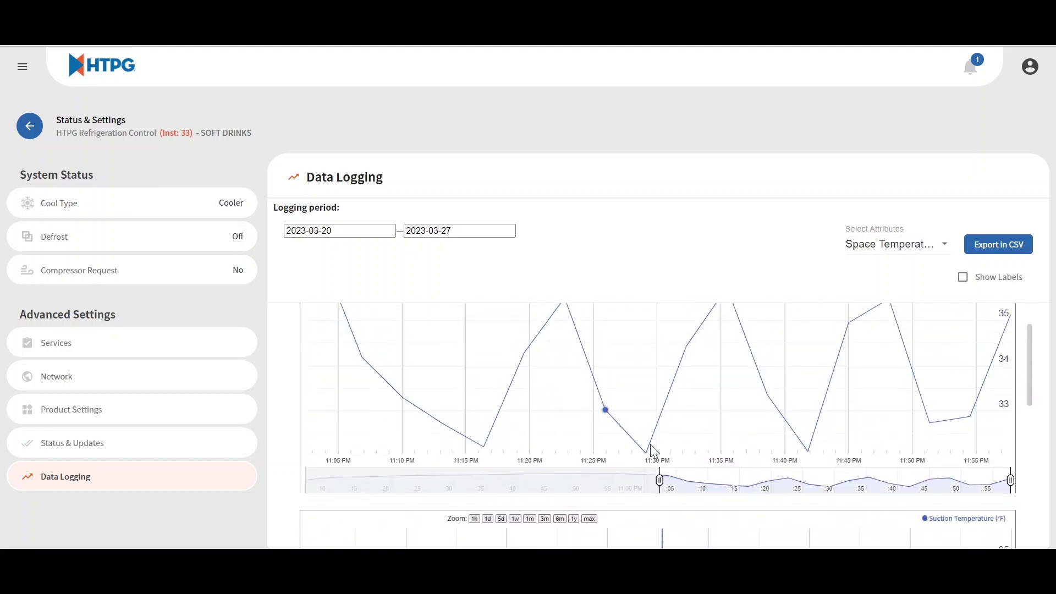
drag(649, 481, 535, 484)
scroll(682, 398, up, 1)
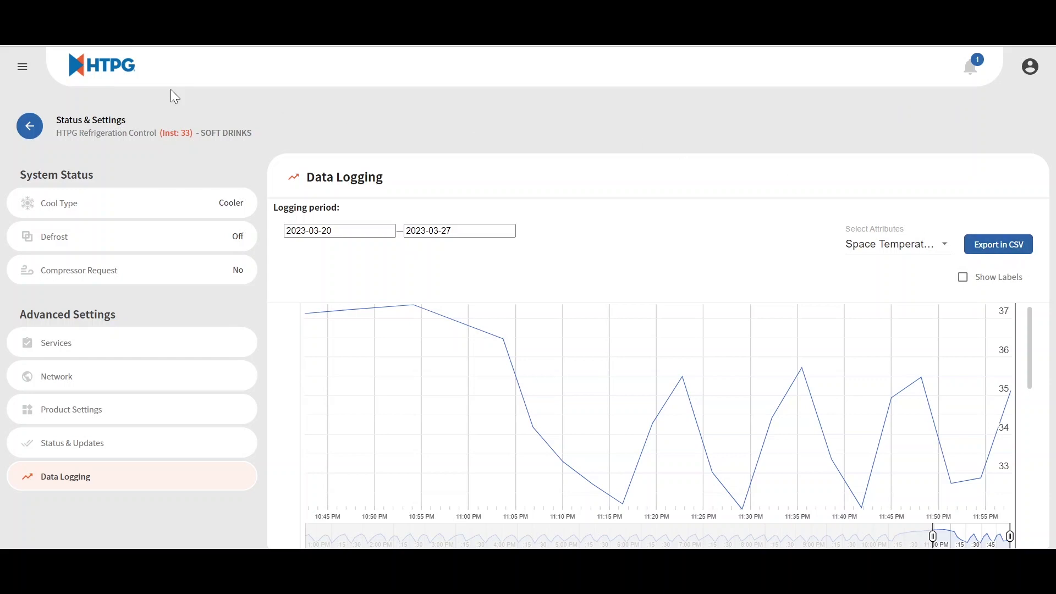
Step: Return to the home dashboard and examine the alarm history for Waldens and the active alarms
click(100, 70)
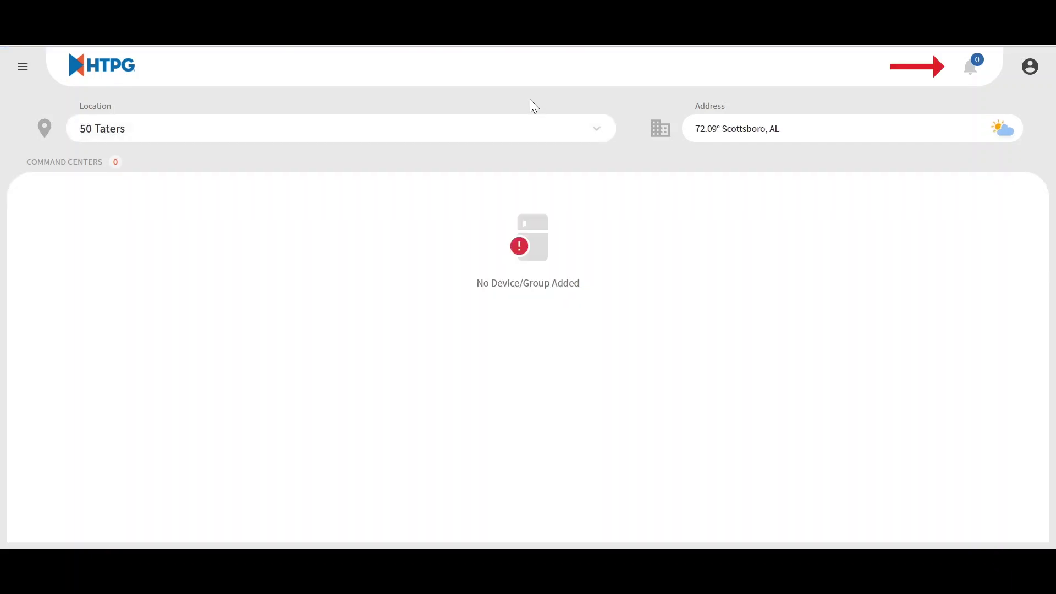
click(973, 69)
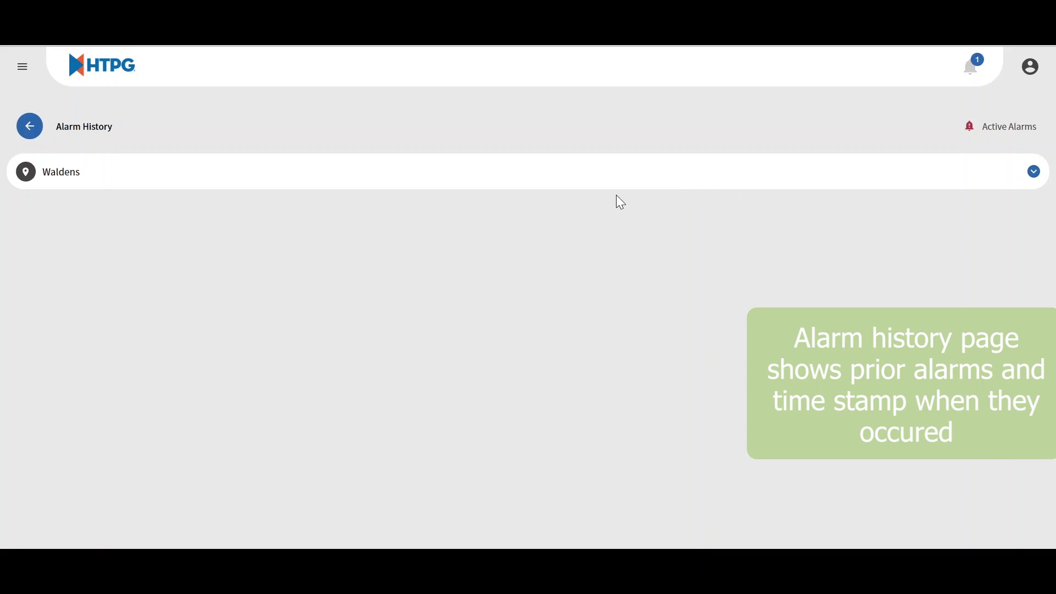
click(696, 182)
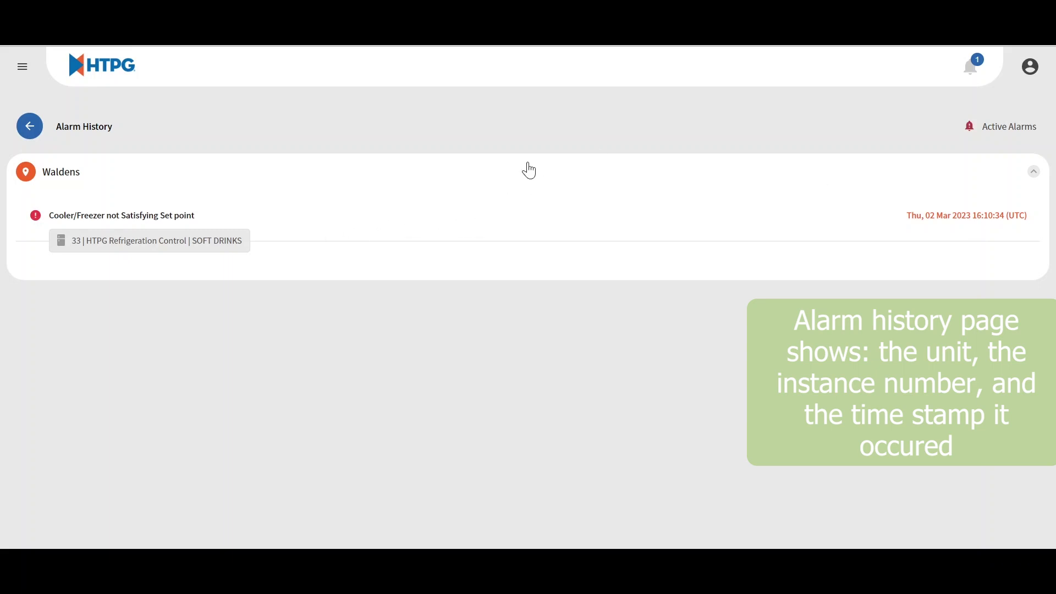
click(997, 127)
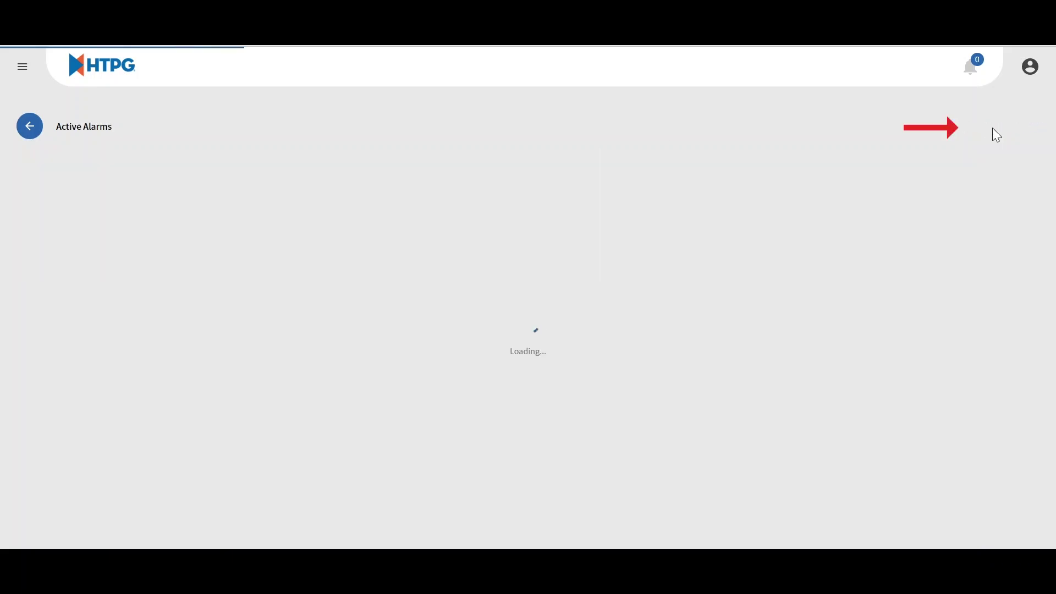
click(965, 178)
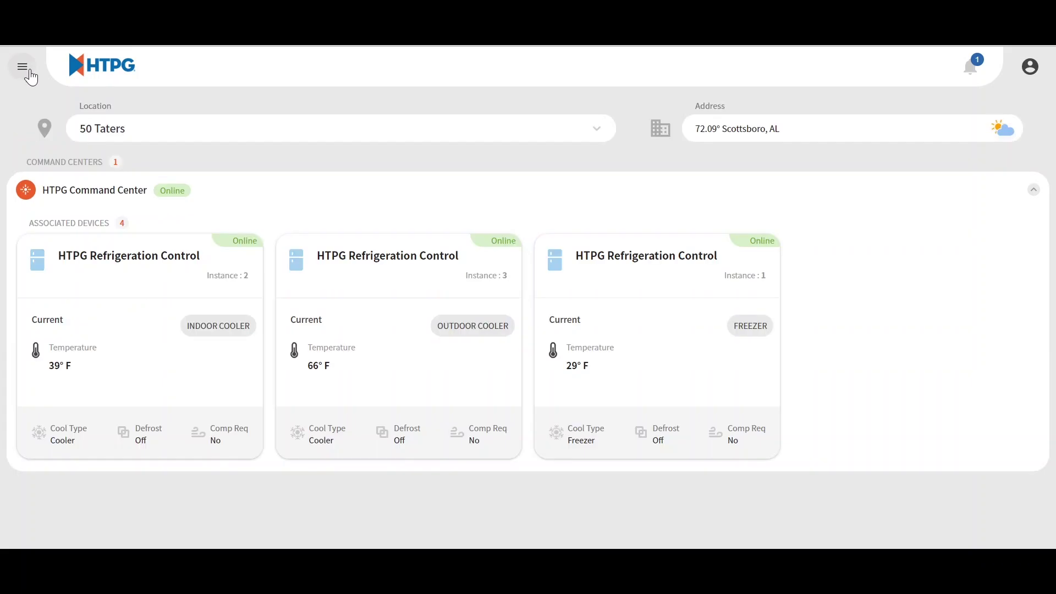
Step: Open Notification Settings and review the product, contractor and special offer alert options, including the phone number for text alerts
click(22, 67)
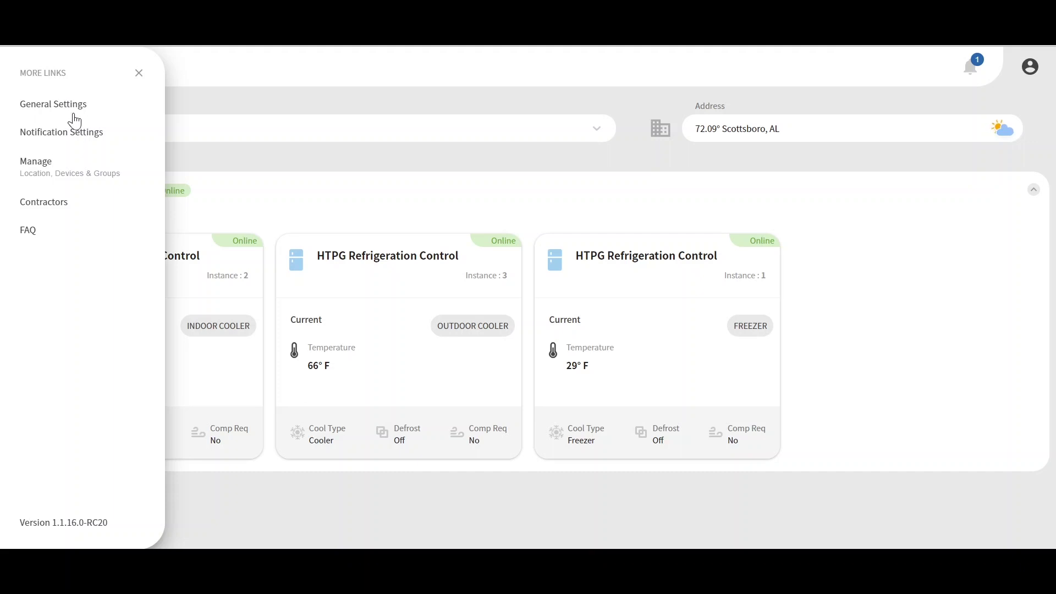
click(72, 133)
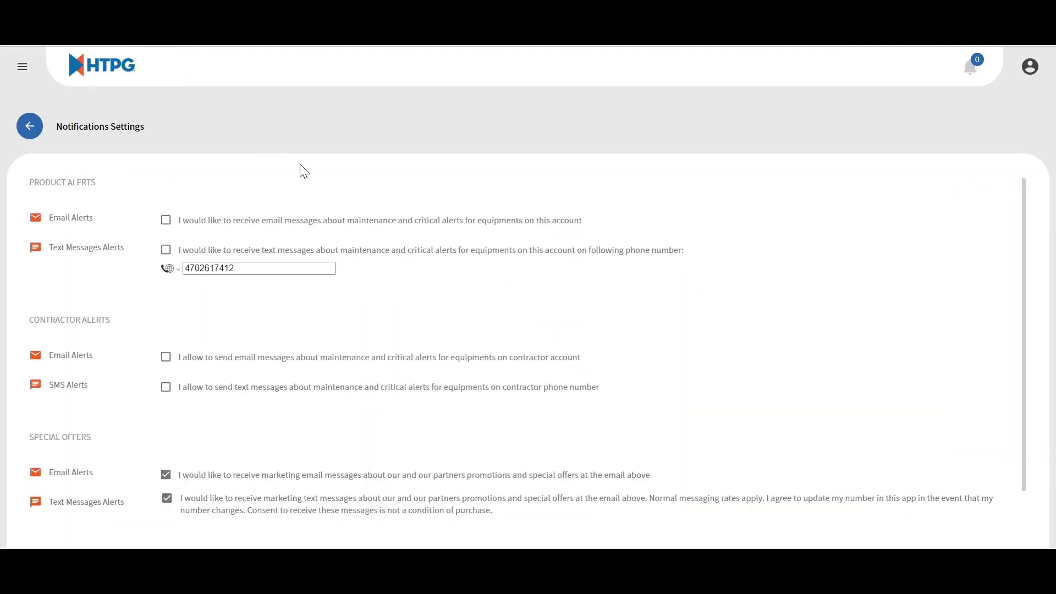
scroll(299, 181, down, 1)
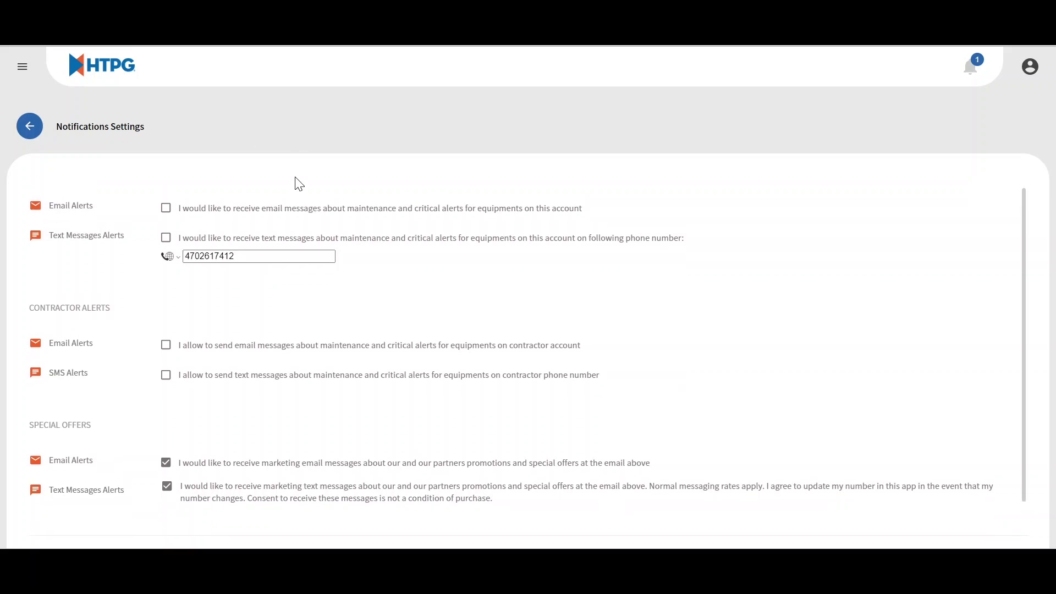
click(258, 257)
Step: Open the management page for locations, devices and groups, and view the new location form without adding a location
click(22, 67)
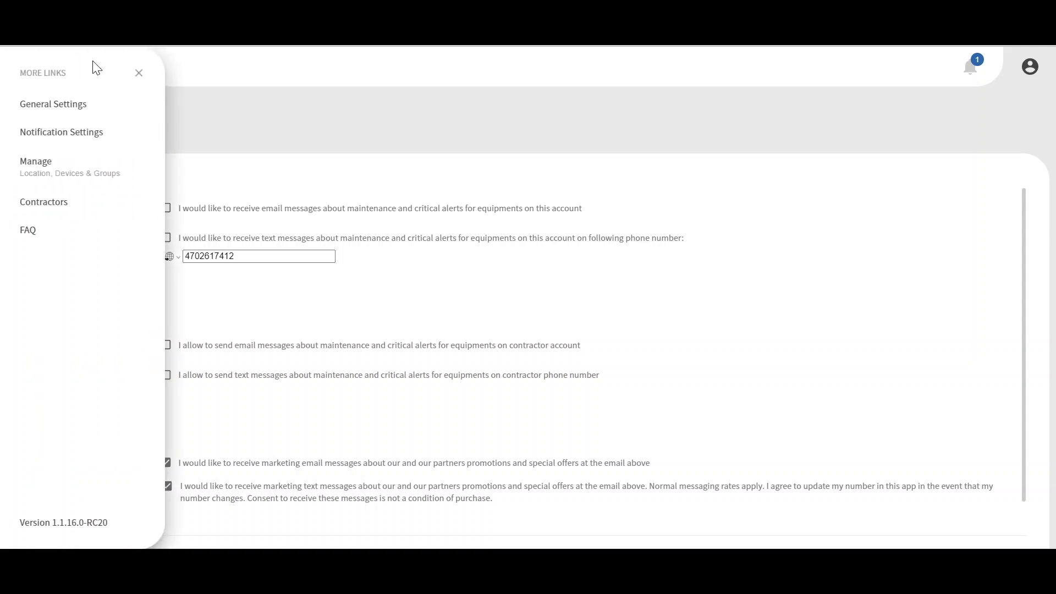
click(43, 168)
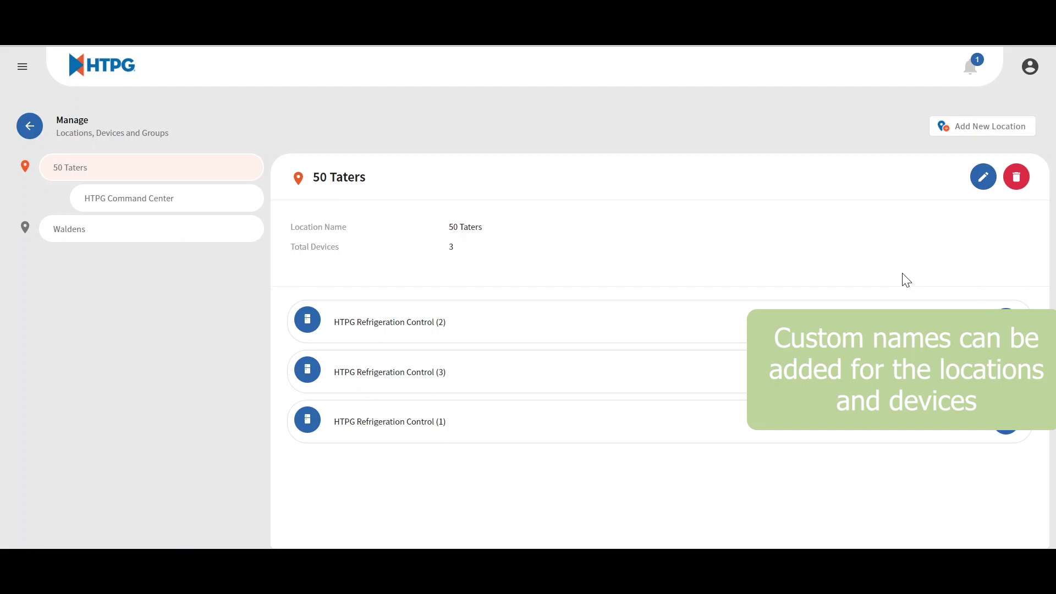
click(971, 126)
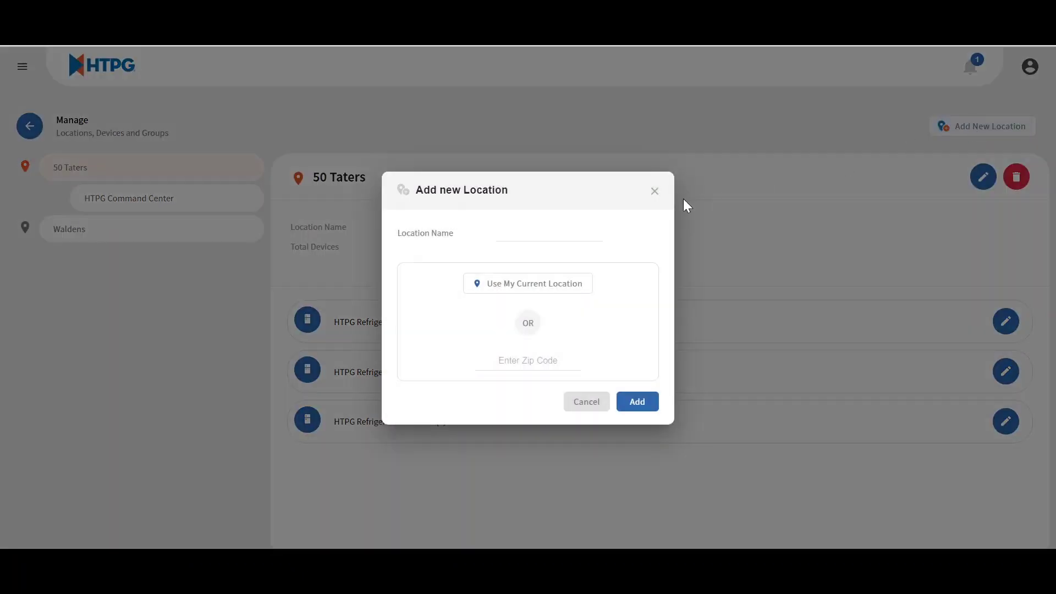
click(654, 192)
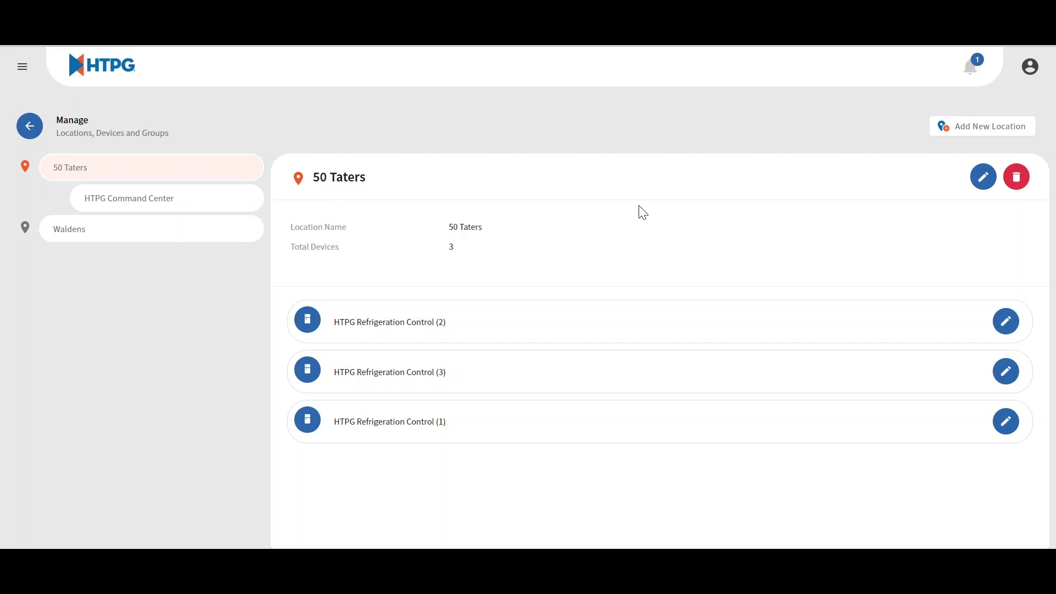
Step: View the installation and service contractors page and open the FAQ page
click(17, 74)
click(47, 204)
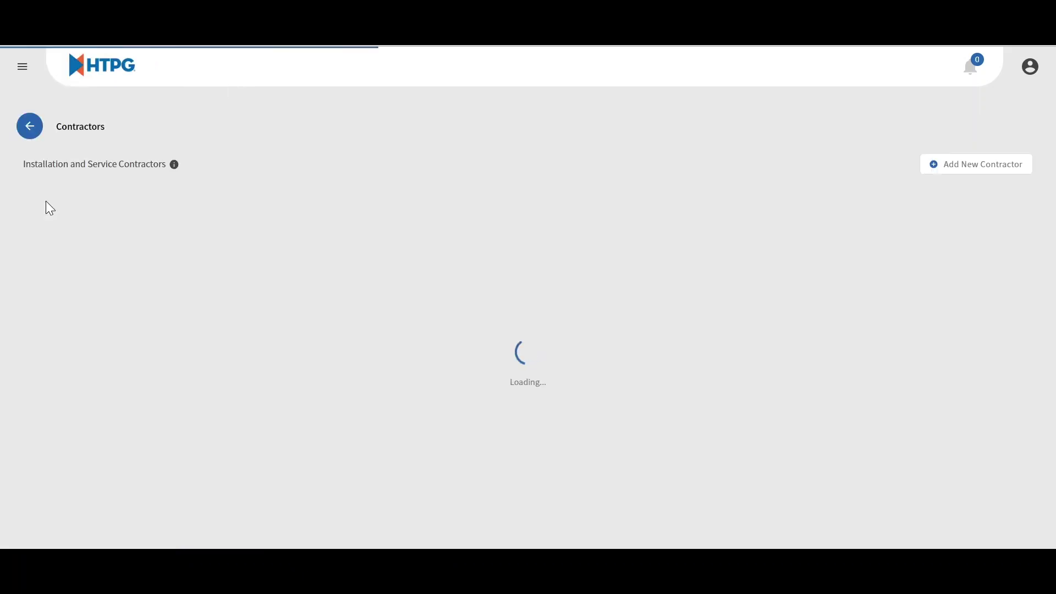
click(26, 66)
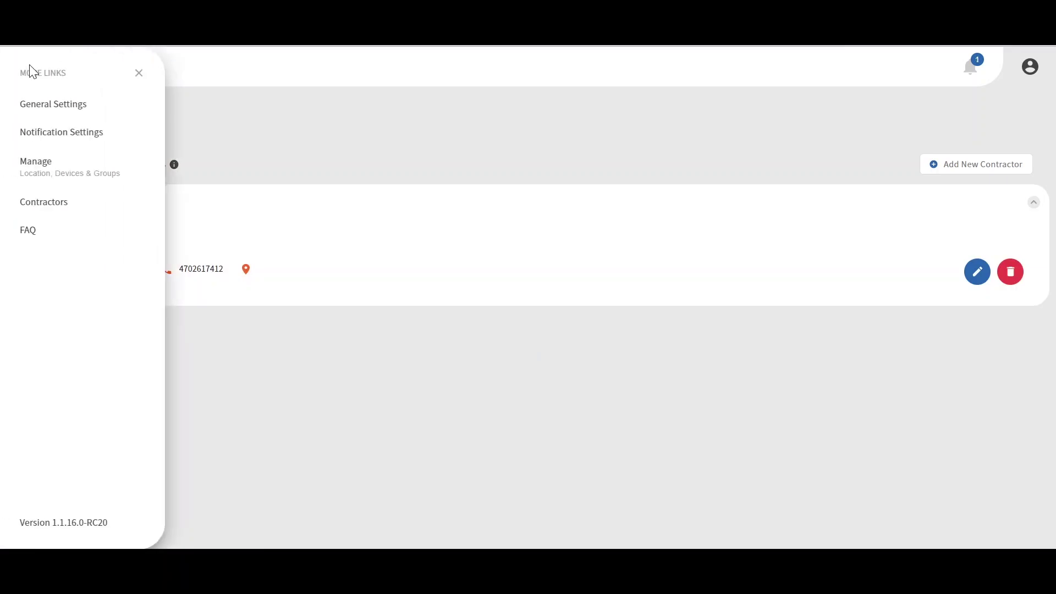
click(30, 233)
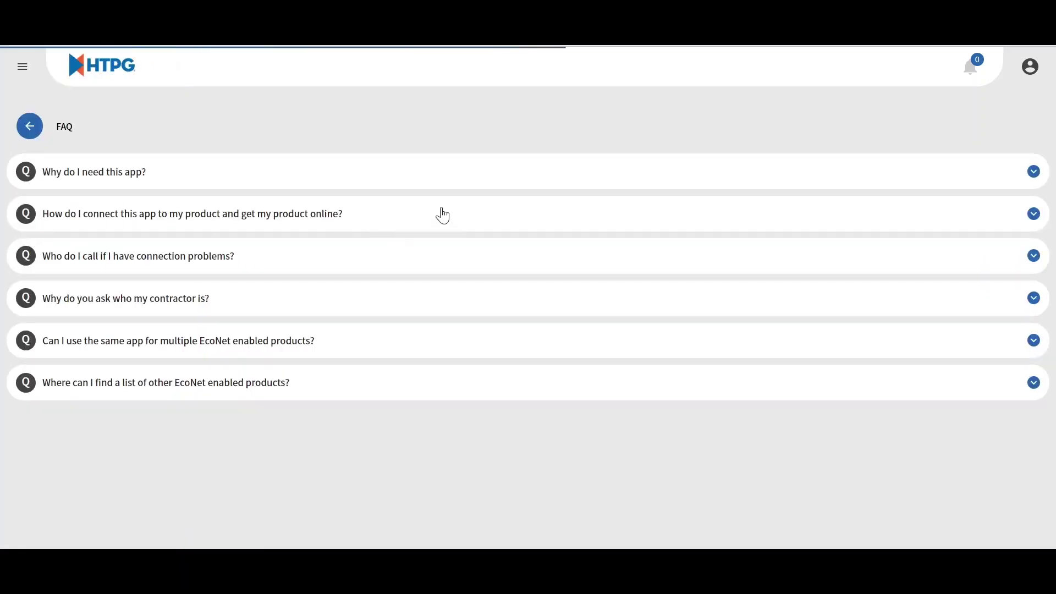